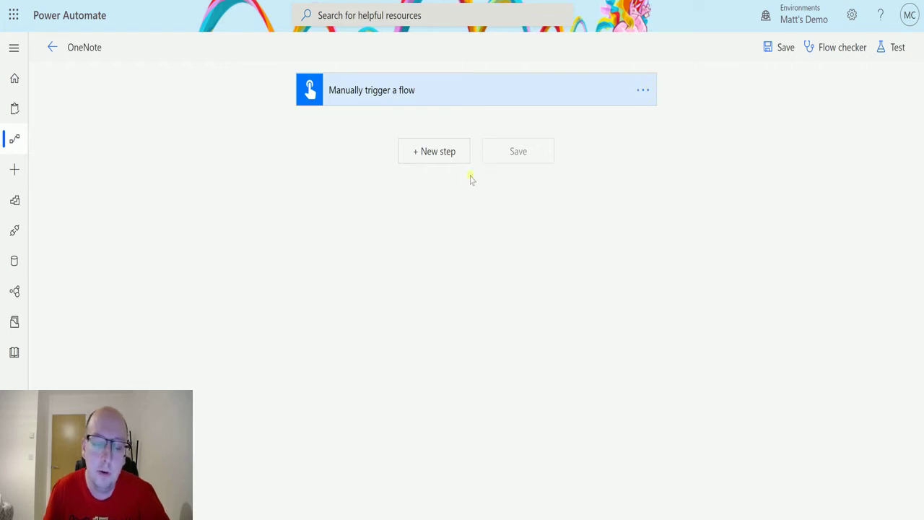
Add a new step after the manual trigger, search 'onenote', and choose the OneNote (Business) connector
click(425, 158)
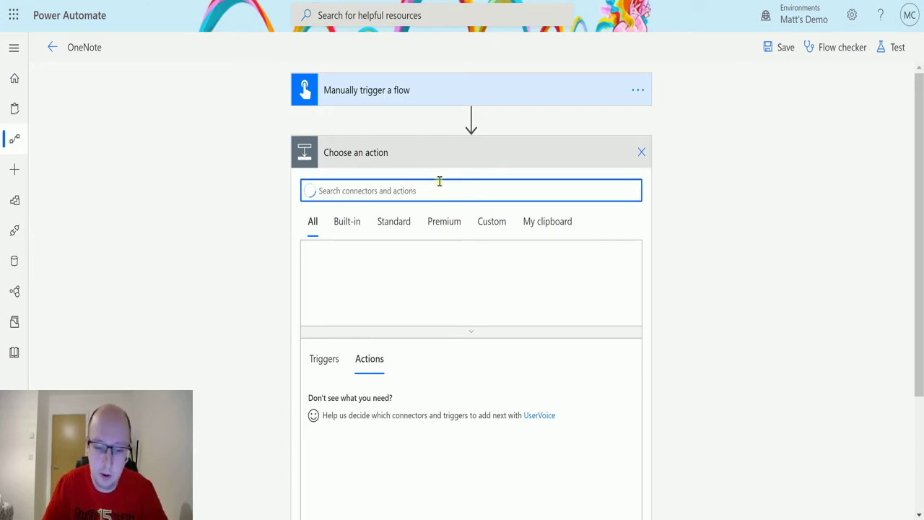
text(oneNote)
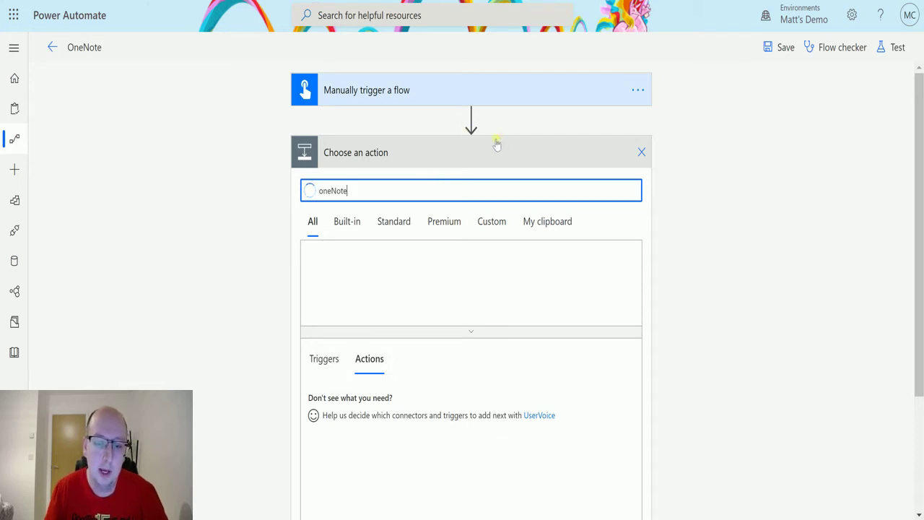
click(642, 153)
click(438, 153)
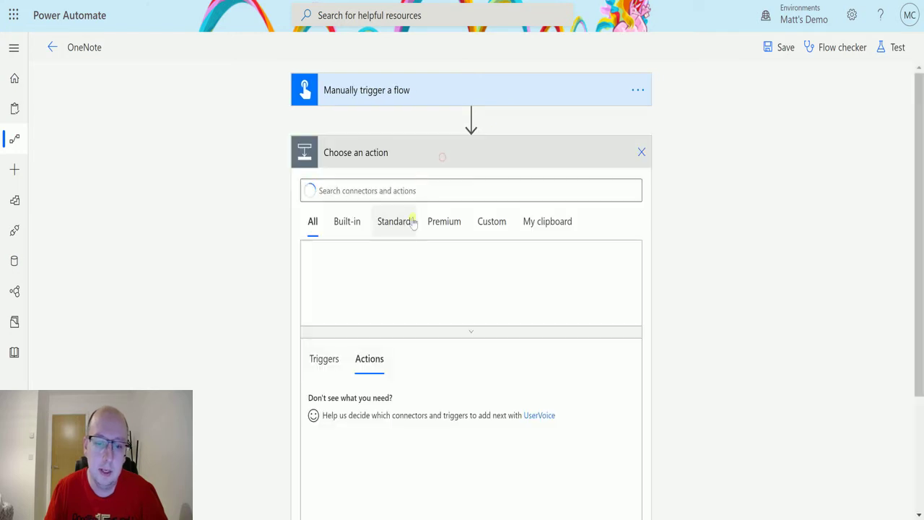
click(407, 190)
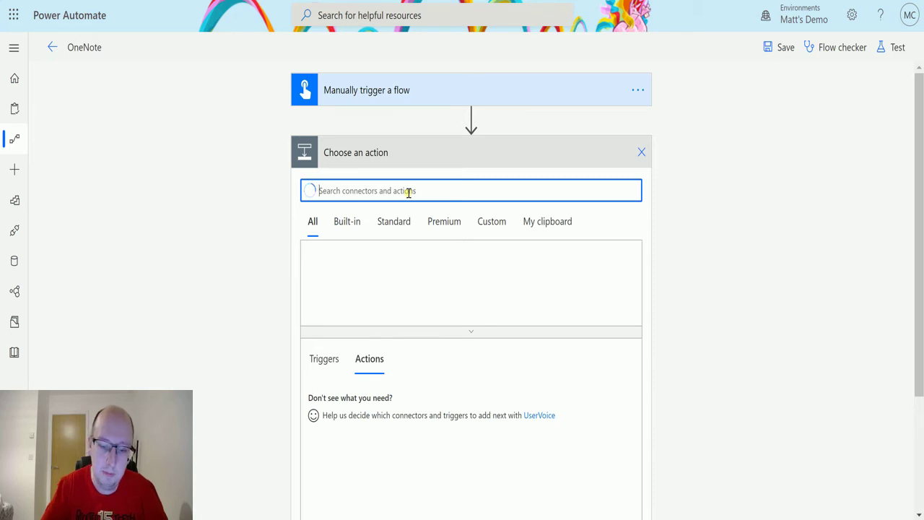
text(onenote)
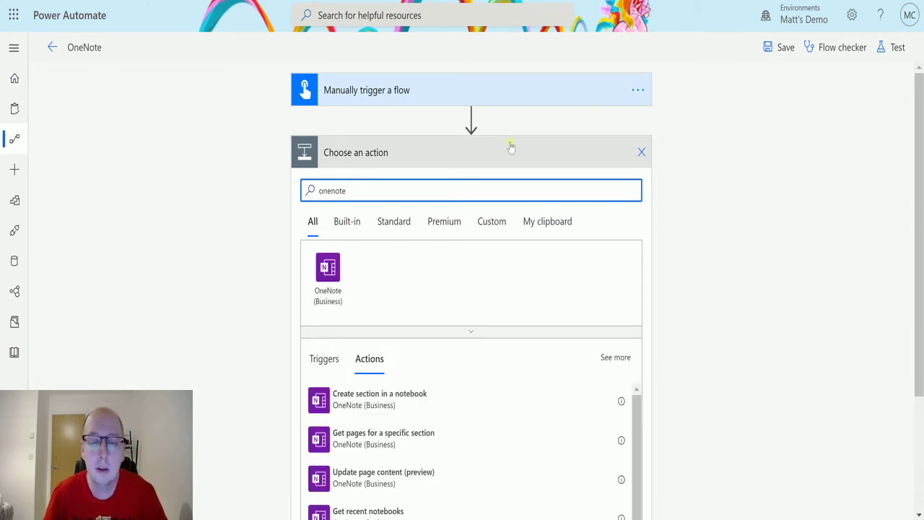
click(328, 267)
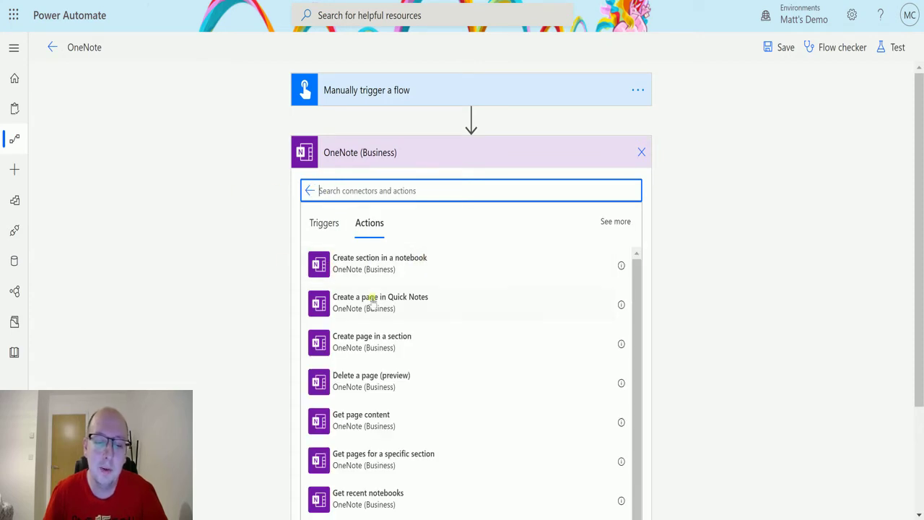
scroll(379, 309, down, 1)
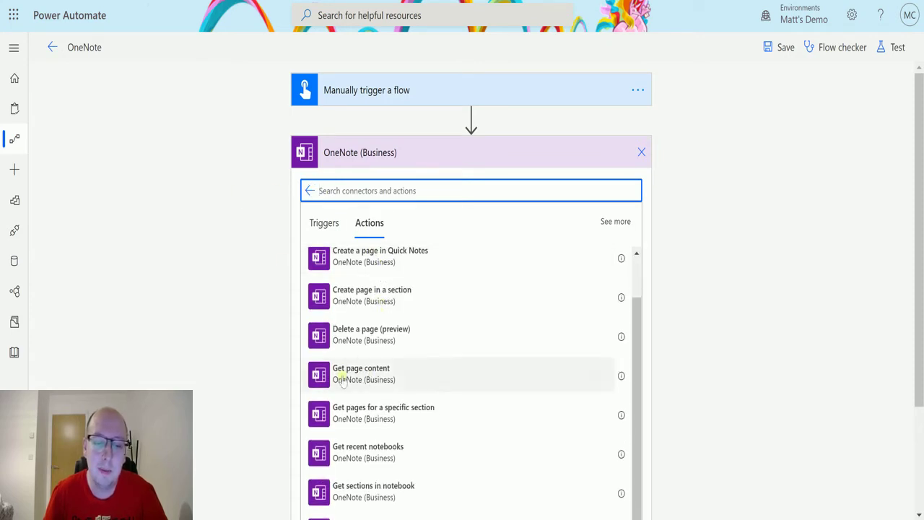
Add Get page content set to MCJ Notebook, Flow Section 1, page Happy trails
click(391, 376)
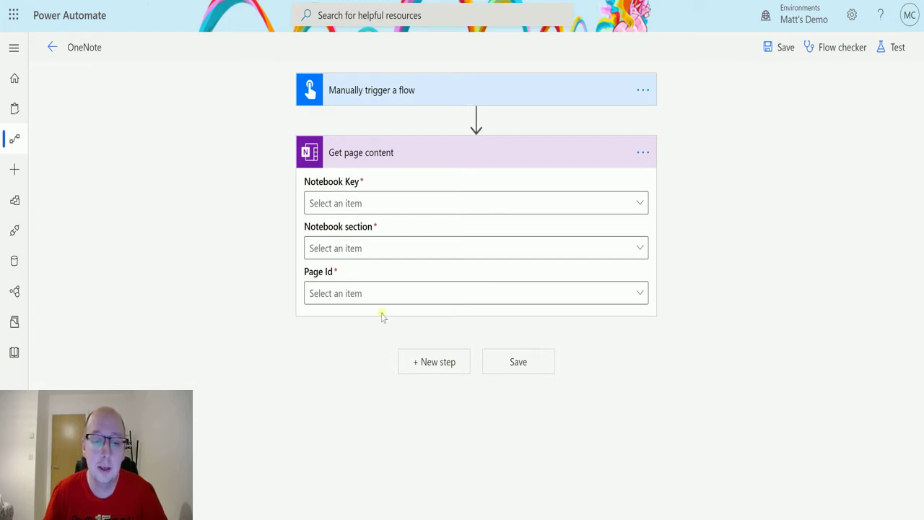
click(374, 203)
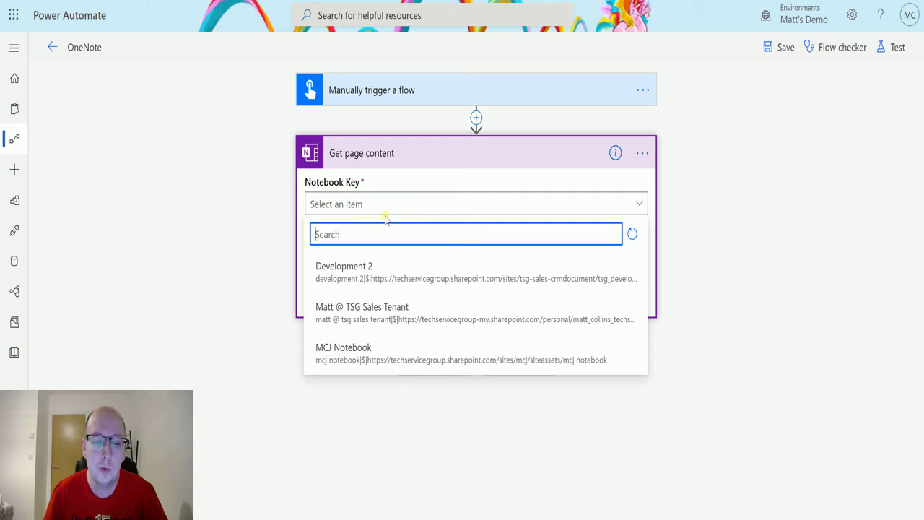
click(359, 353)
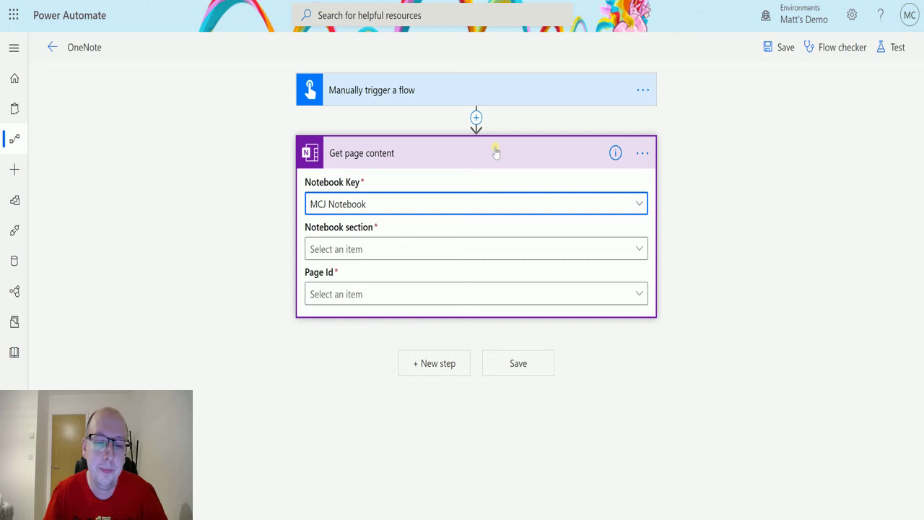
click(362, 253)
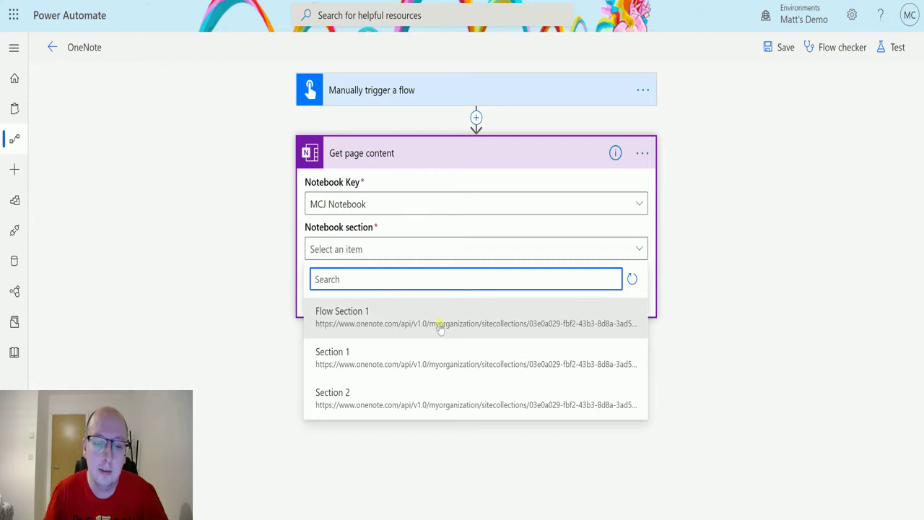
click(319, 327)
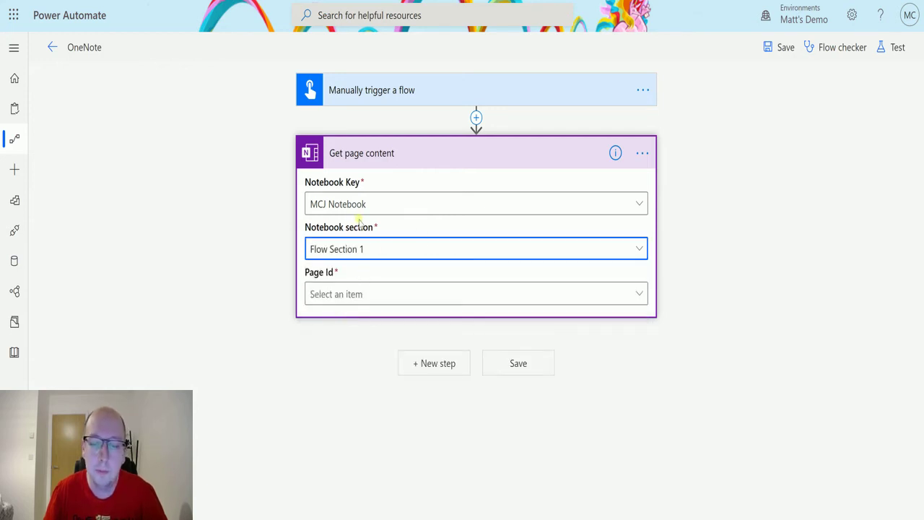
click(451, 294)
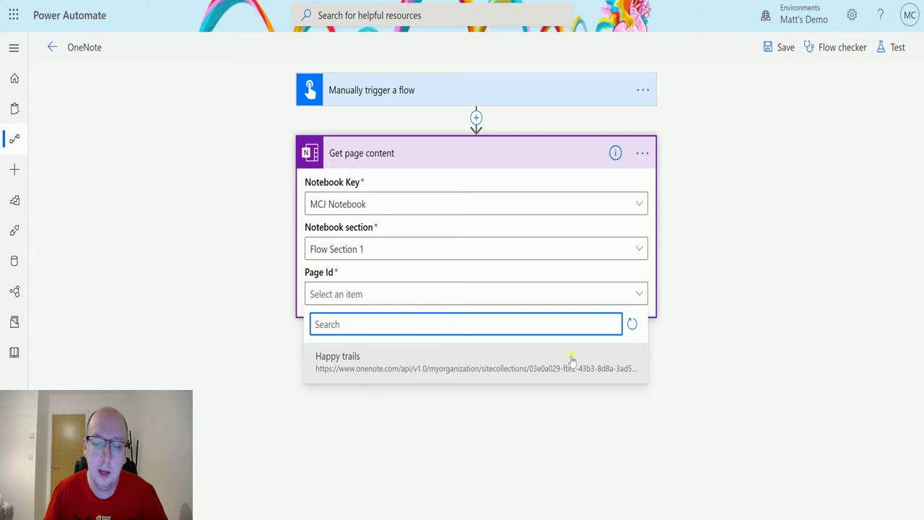
click(383, 369)
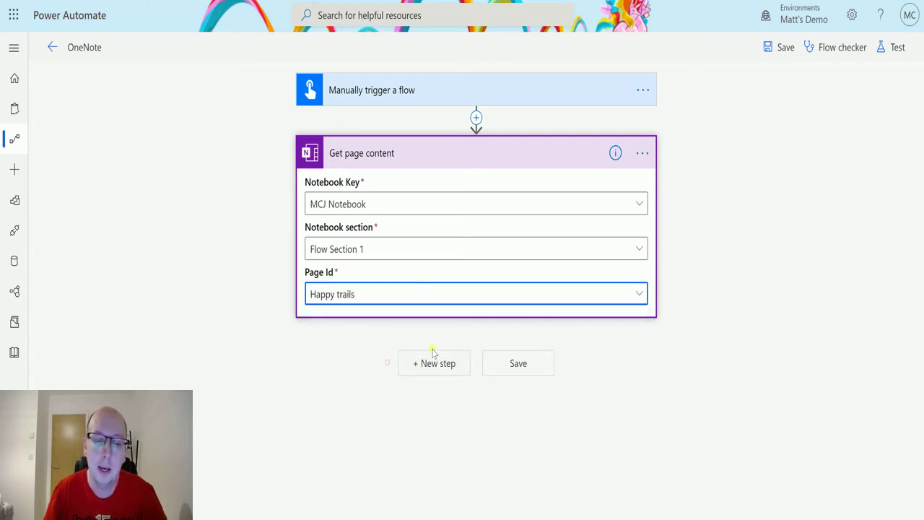
click(366, 295)
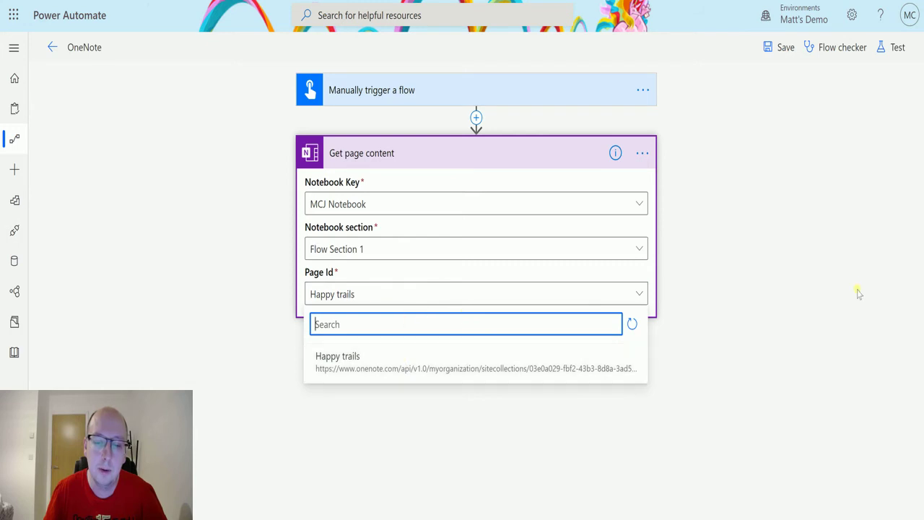
click(719, 291)
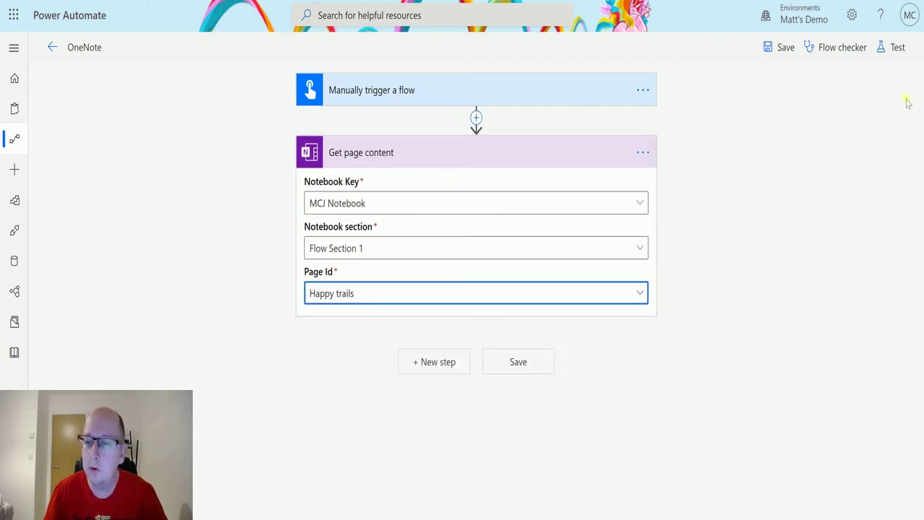
Save and test-run the flow, then expand the Get page content step's run results
click(897, 47)
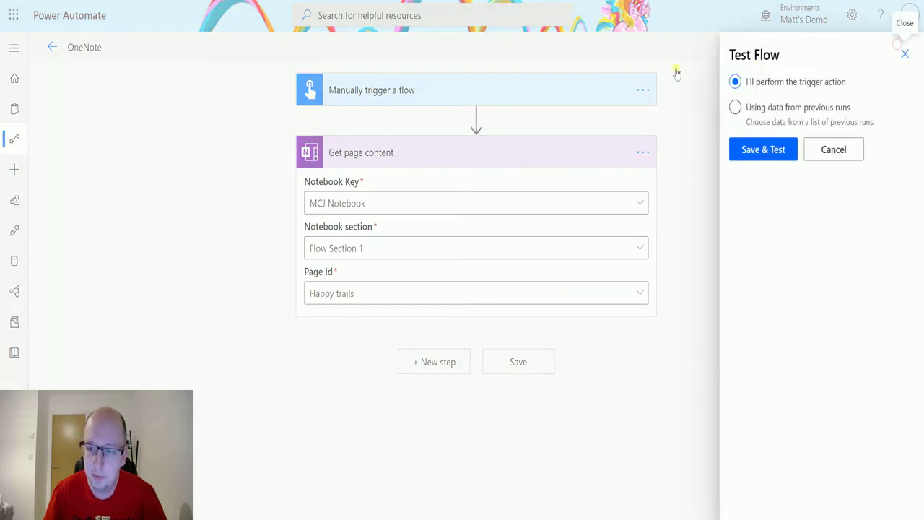
click(768, 150)
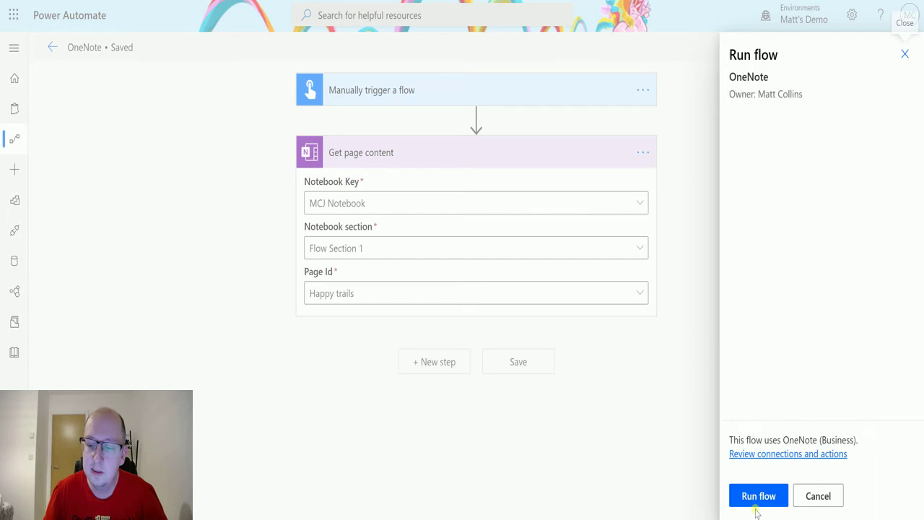
click(753, 497)
click(753, 497)
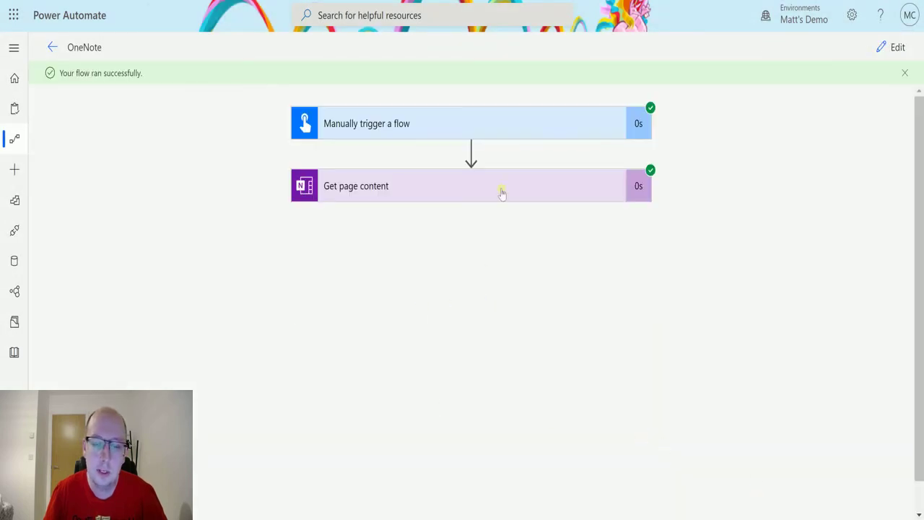
click(501, 191)
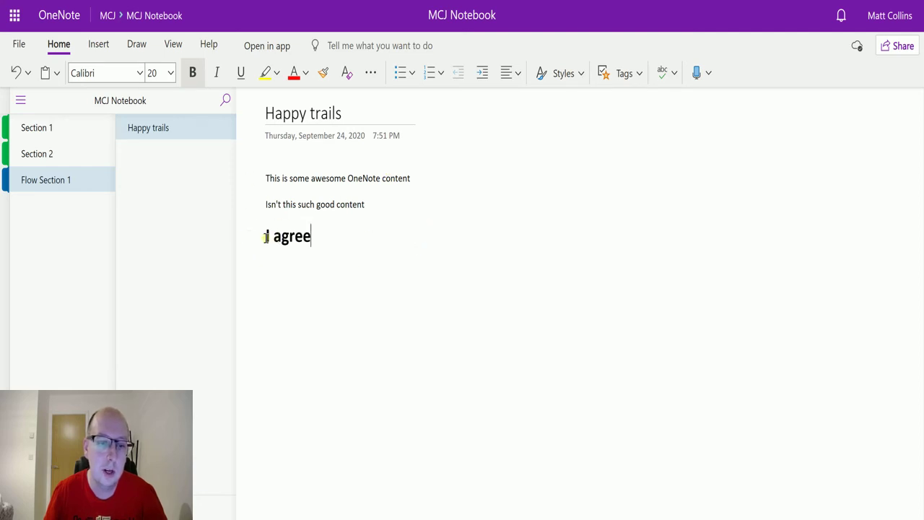
click(304, 206)
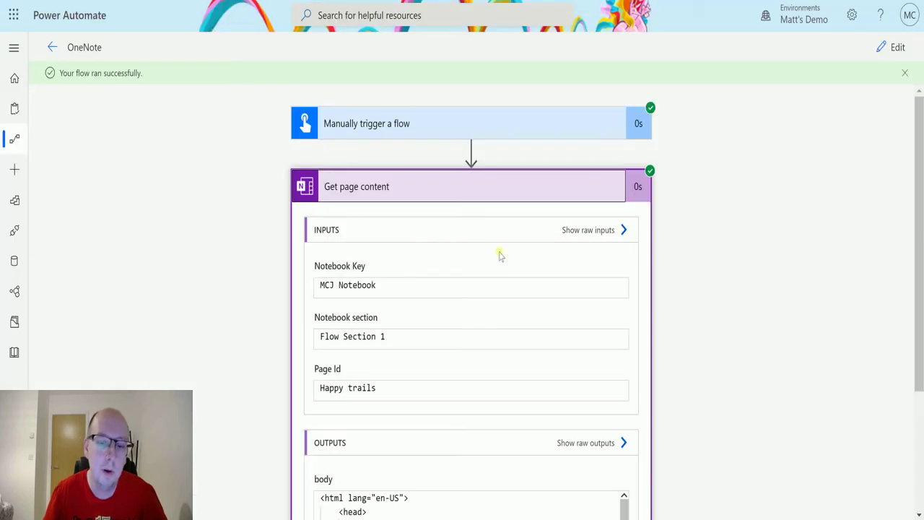
scroll(712, 249, down, 2)
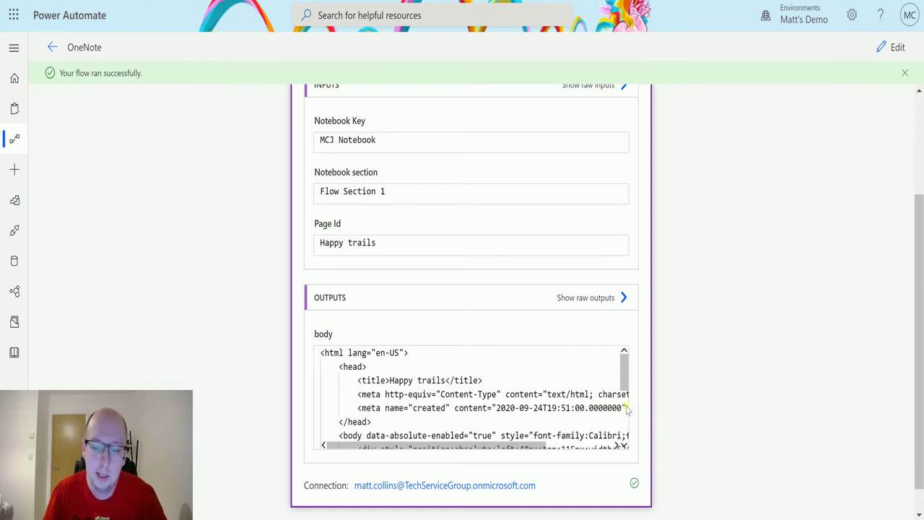
Scroll through the HTML in the Get page content body output
drag(623, 377, 625, 390)
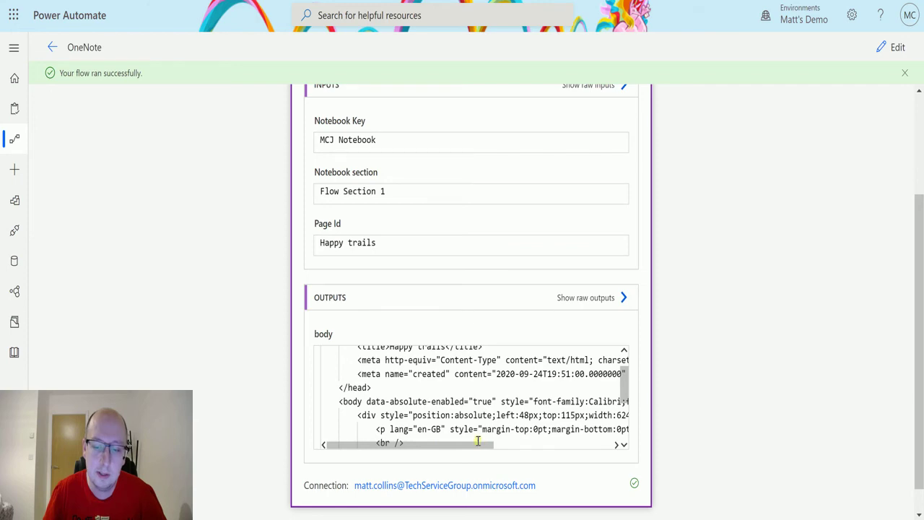
key(ctrl+a)
scroll(549, 414, up, 10)
scroll(671, 377, down, 3)
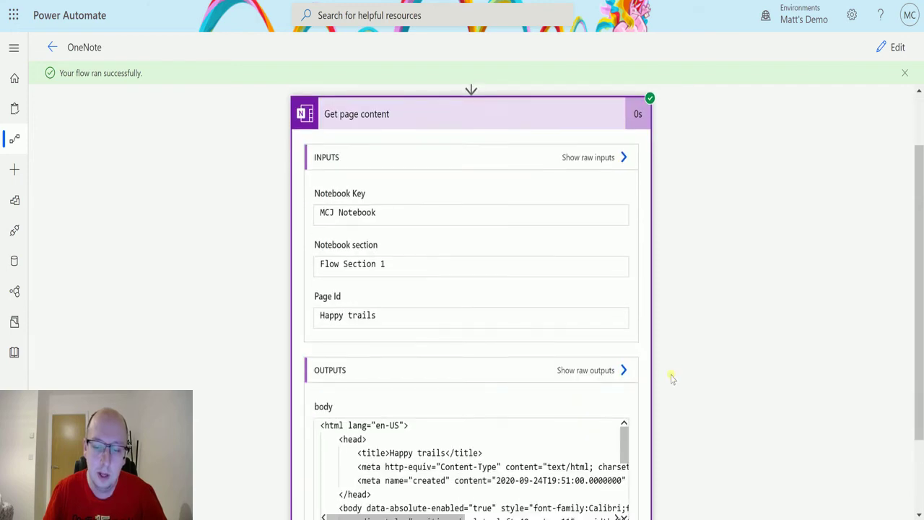
drag(458, 419, 476, 415)
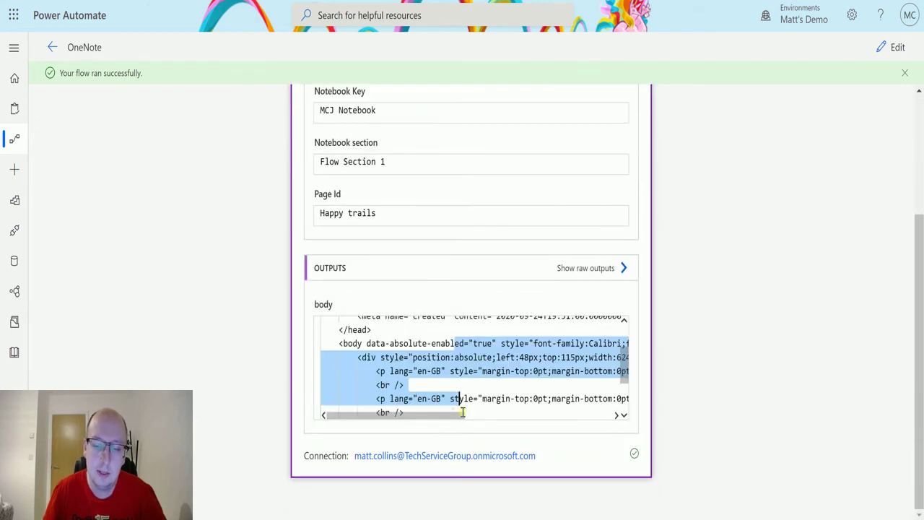
scroll(511, 370, up, 2)
scroll(585, 429, down, 5)
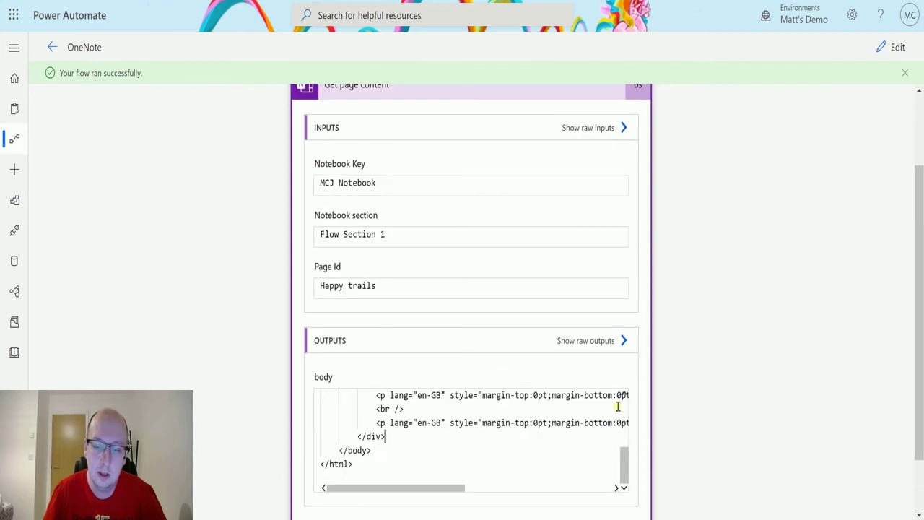
scroll(621, 462, up, 1)
scroll(628, 448, up, 5)
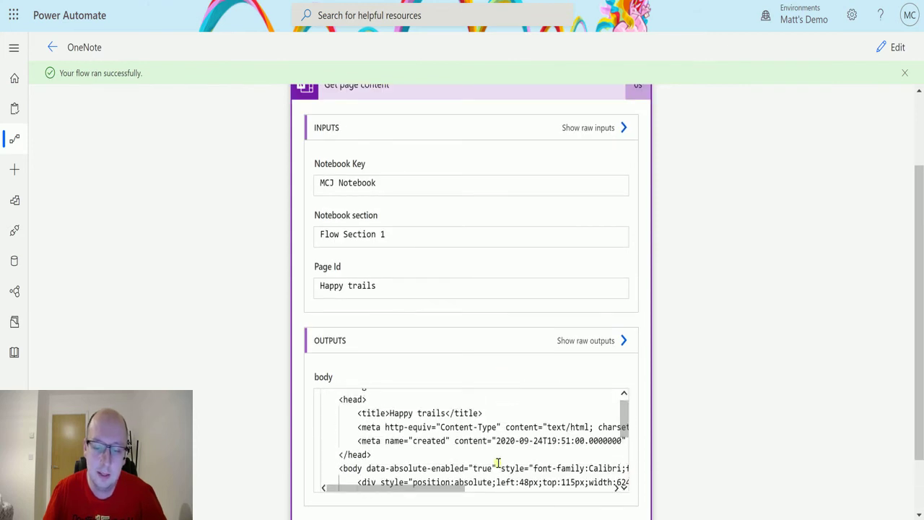
Read the last paragraph's markup, showing I agree in a bold 20pt span
drag(437, 483, 459, 488)
scroll(474, 440, down, 5)
click(474, 440)
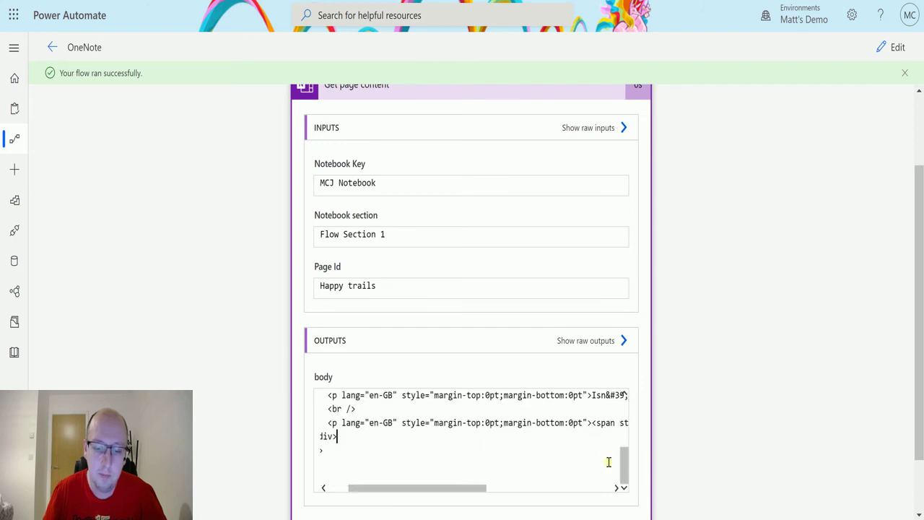
drag(630, 470, 630, 452)
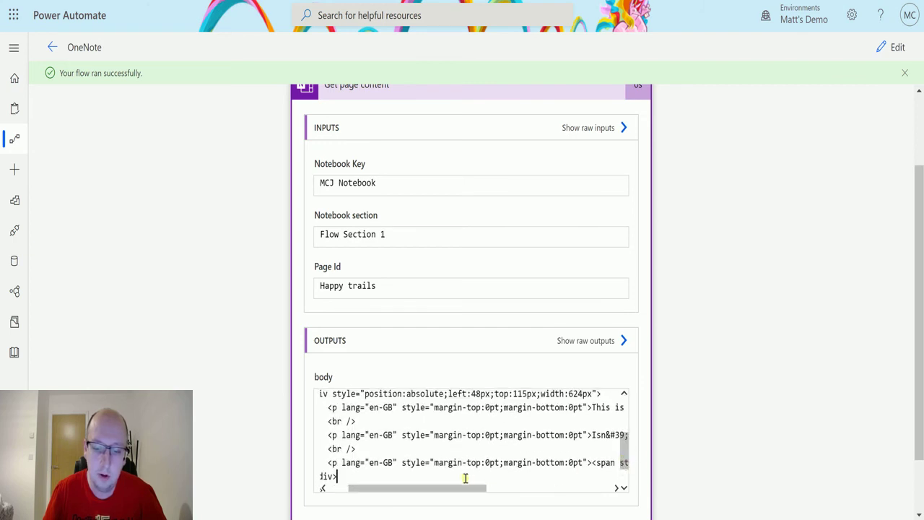
drag(402, 461, 398, 469)
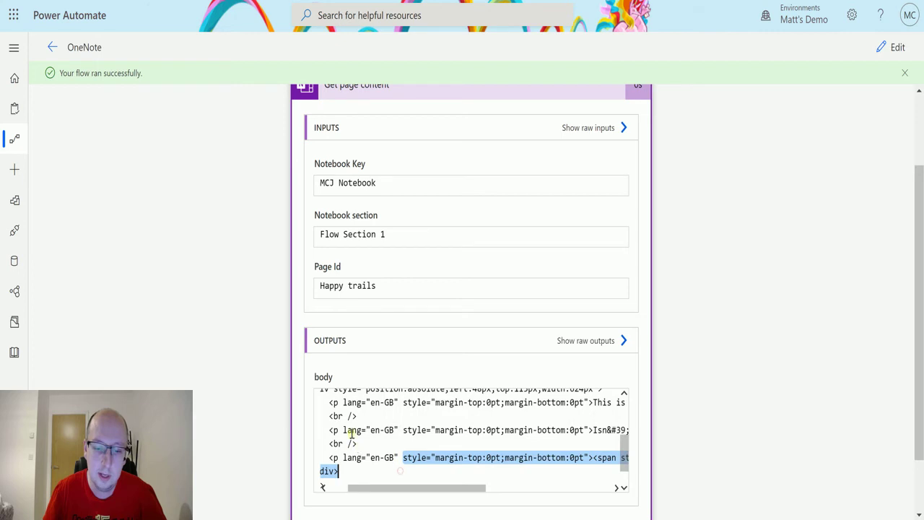
click(365, 406)
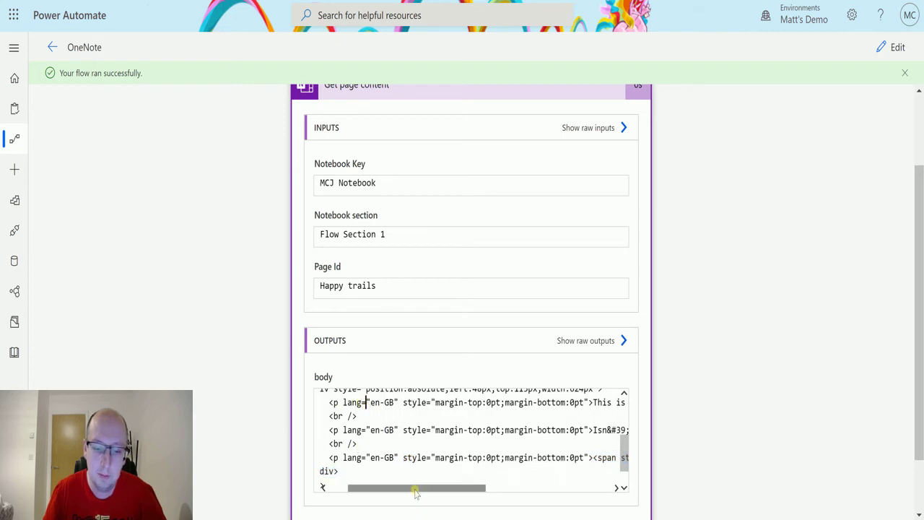
drag(414, 489, 491, 511)
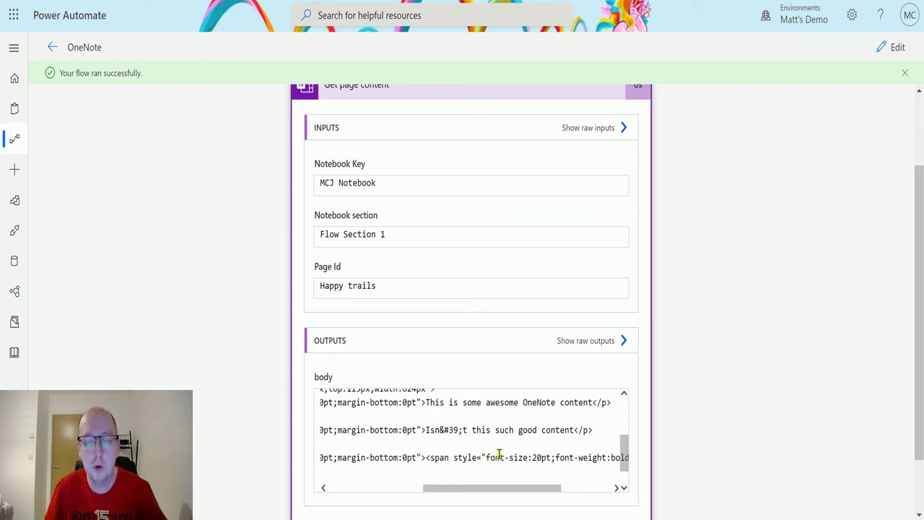
drag(495, 482, 518, 486)
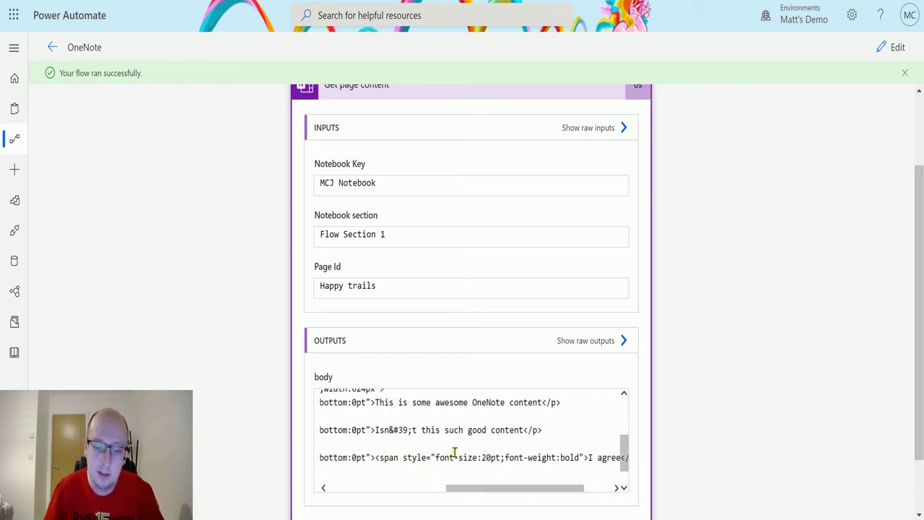
drag(547, 489, 575, 495)
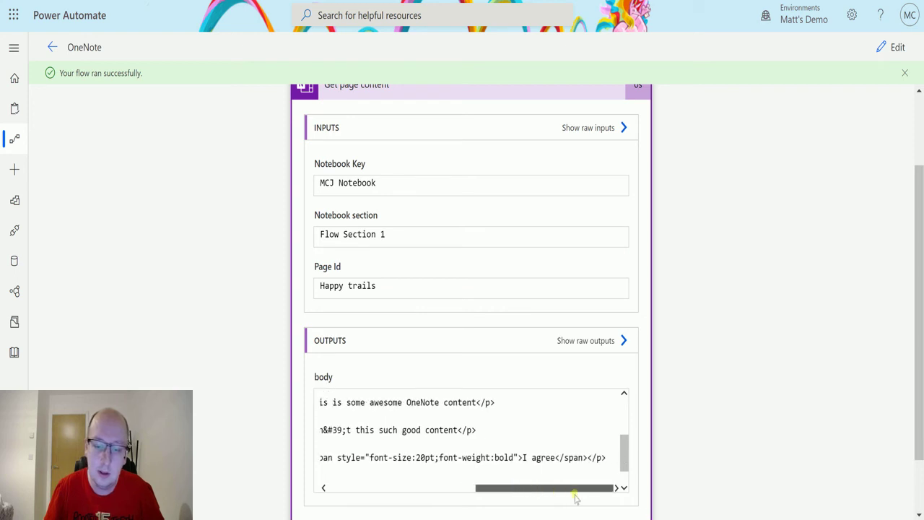